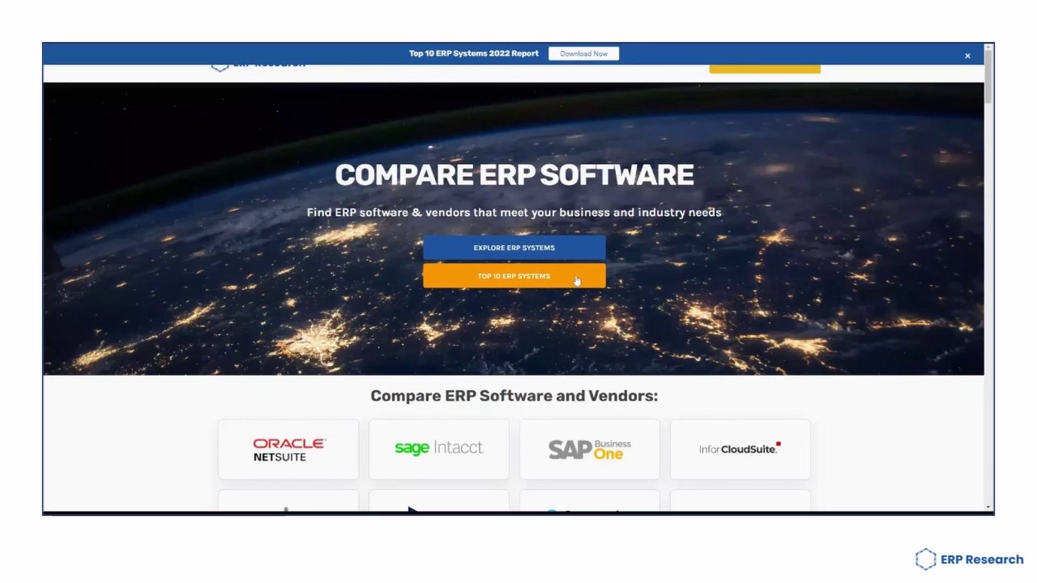
pyautogui.scroll(-2, 655, 285)
pyautogui.scroll(-2, 658, 295)
pyautogui.scroll(-2, 658, 298)
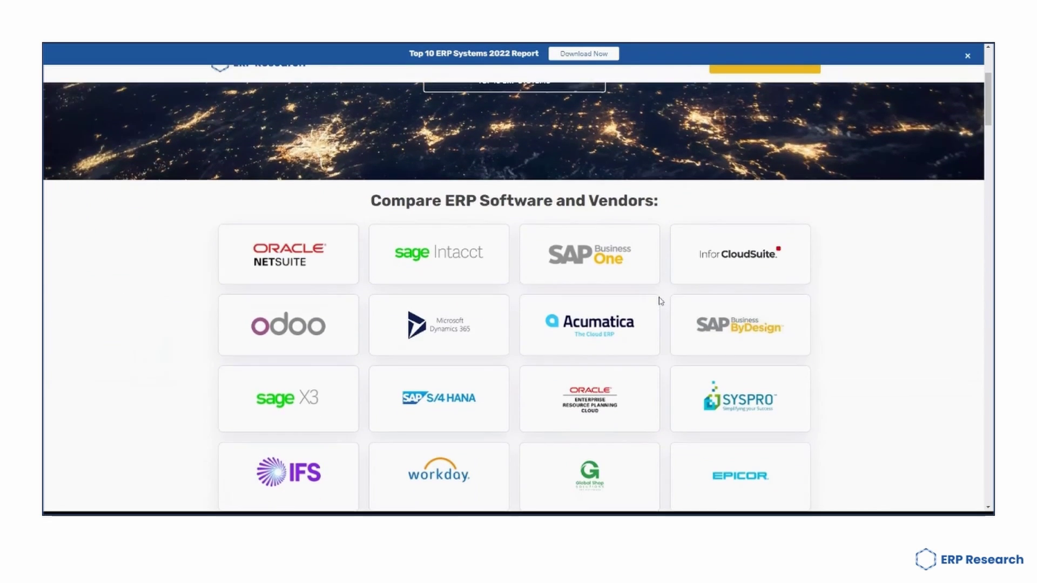
pyautogui.scroll(-2, 660, 300)
pyautogui.scroll(-2, 659, 301)
pyautogui.scroll(-2, 660, 300)
pyautogui.scroll(-3, 659, 301)
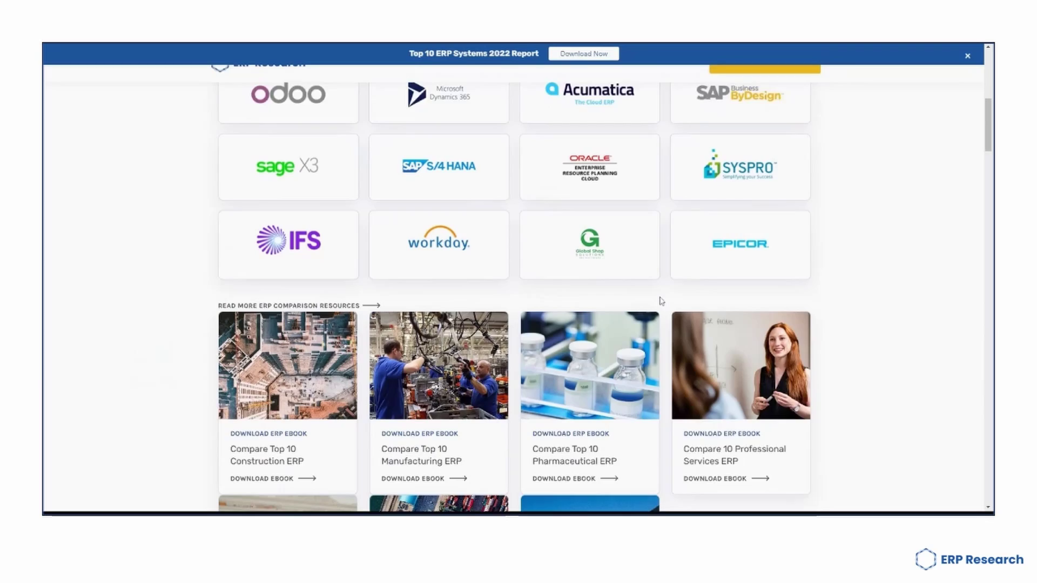
pyautogui.scroll(-5, 689, 323)
pyautogui.scroll(-2, 690, 324)
pyautogui.scroll(-2, 690, 323)
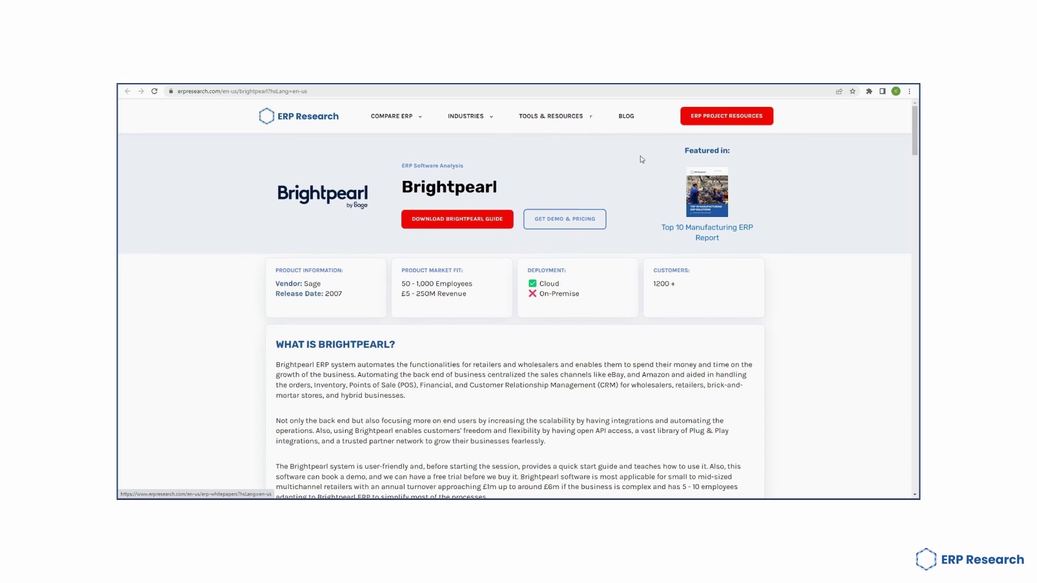
pyautogui.scroll(-2, 848, 203)
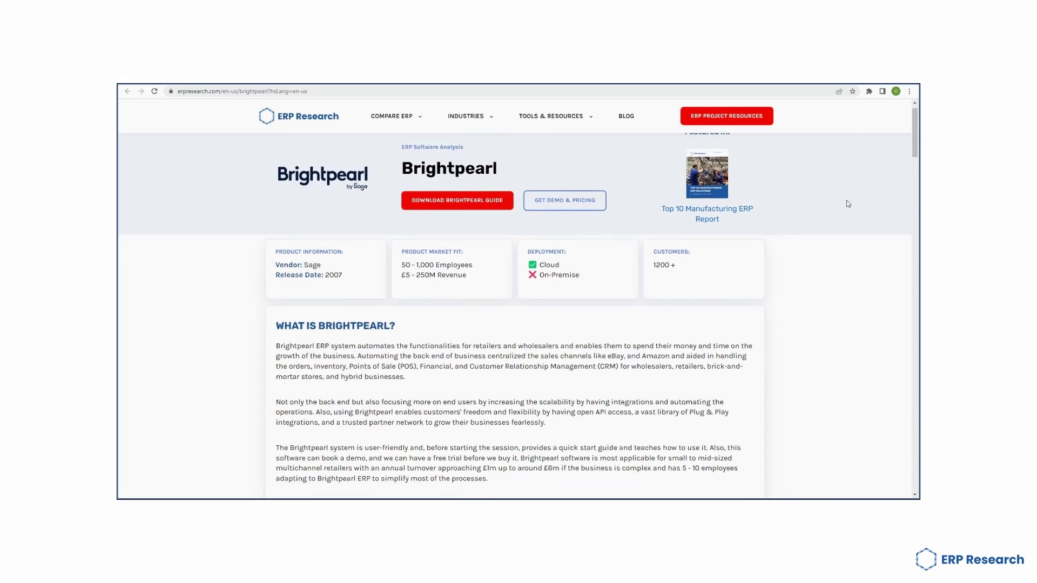
pyautogui.scroll(-2, 848, 203)
pyautogui.scroll(-2, 847, 204)
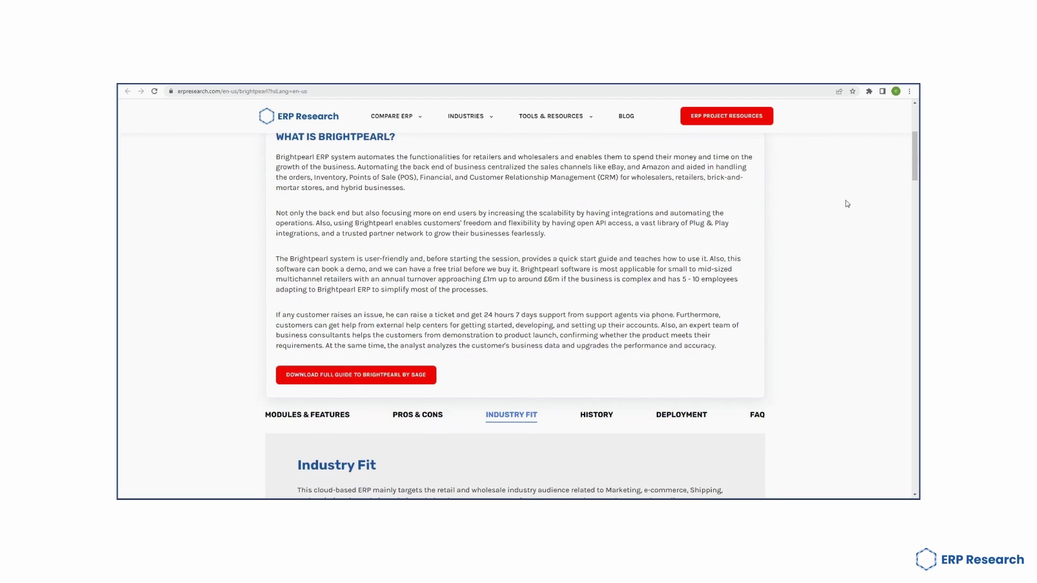
pyautogui.scroll(-1, 847, 204)
pyautogui.scroll(-1, 848, 203)
pyautogui.scroll(-3, 847, 203)
pyautogui.scroll(-2, 848, 204)
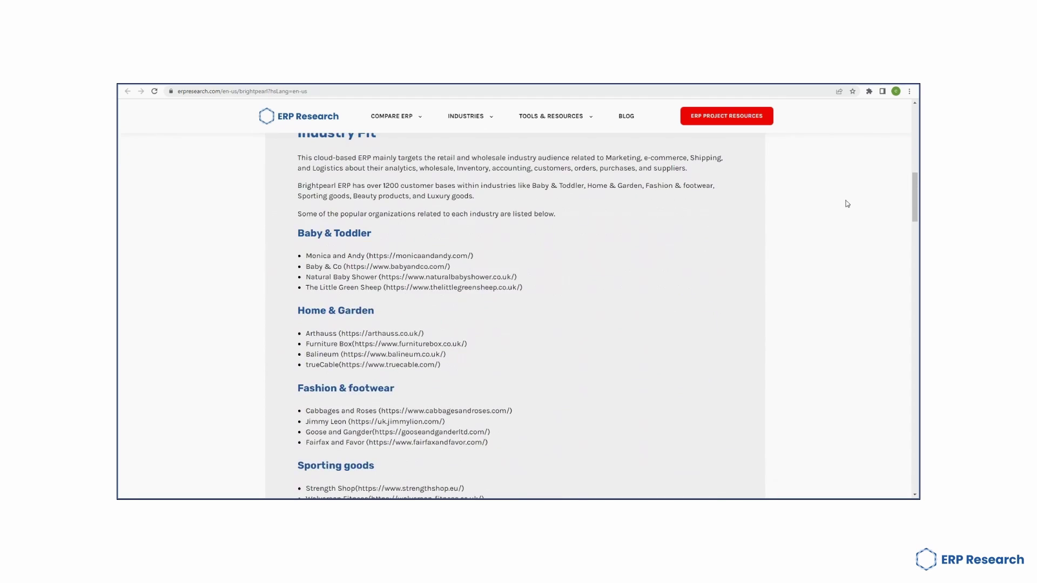
pyautogui.scroll(-2, 847, 203)
pyautogui.scroll(-2, 848, 204)
pyautogui.scroll(-2, 847, 204)
pyautogui.scroll(-2, 848, 204)
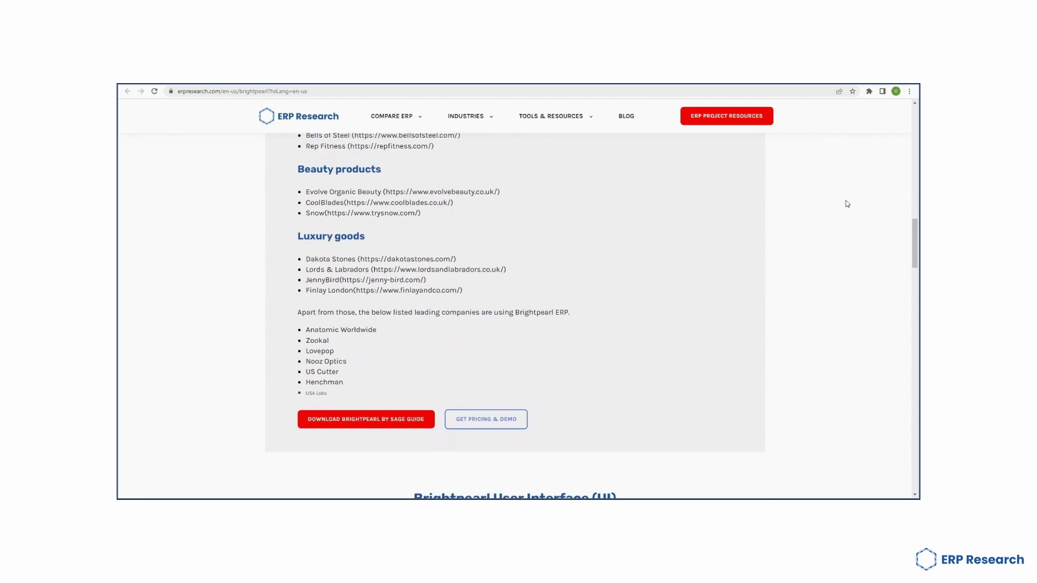
pyautogui.scroll(-2, 847, 204)
pyautogui.scroll(-3, 847, 203)
pyautogui.scroll(-3, 847, 203)
pyautogui.scroll(-1, 848, 204)
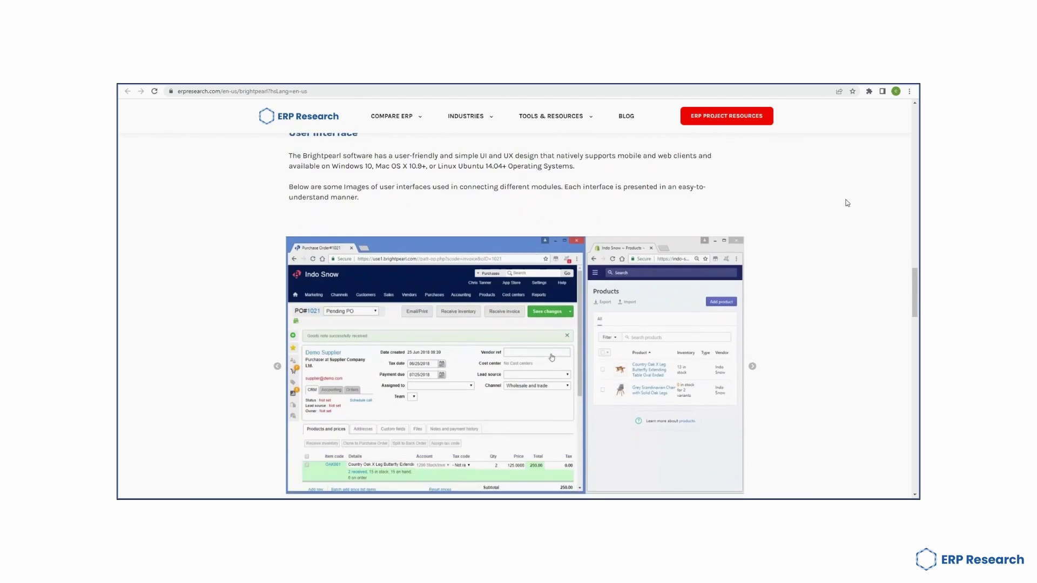
pyautogui.scroll(-1, 847, 204)
pyautogui.scroll(-1, 797, 256)
# Advance the Brightpearl interface carousel two screenshots to the General ledger view.
pyautogui.click(752, 310)
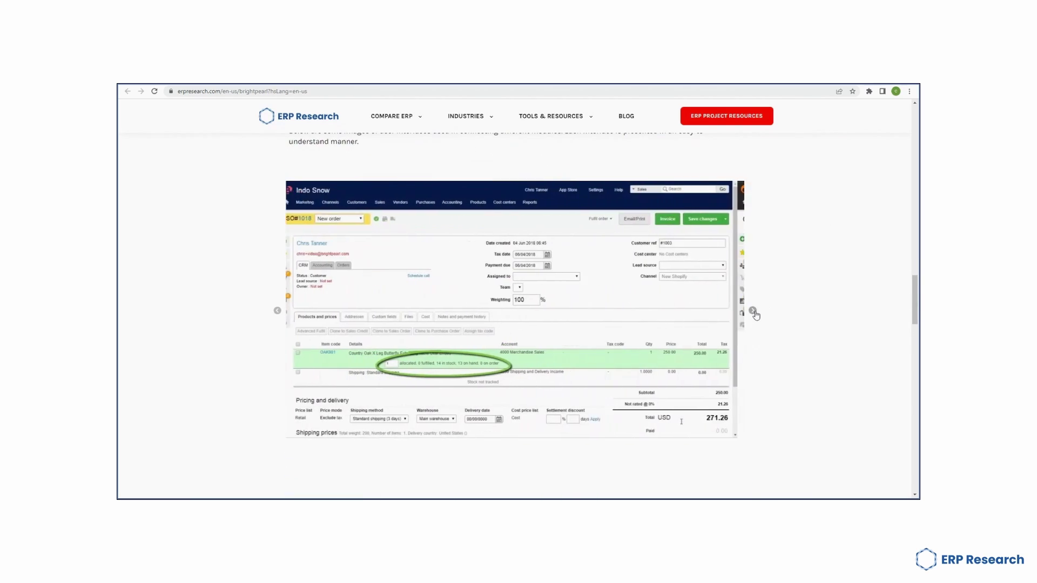
pyautogui.click(752, 310)
pyautogui.scroll(-2, 867, 314)
pyautogui.scroll(-2, 867, 314)
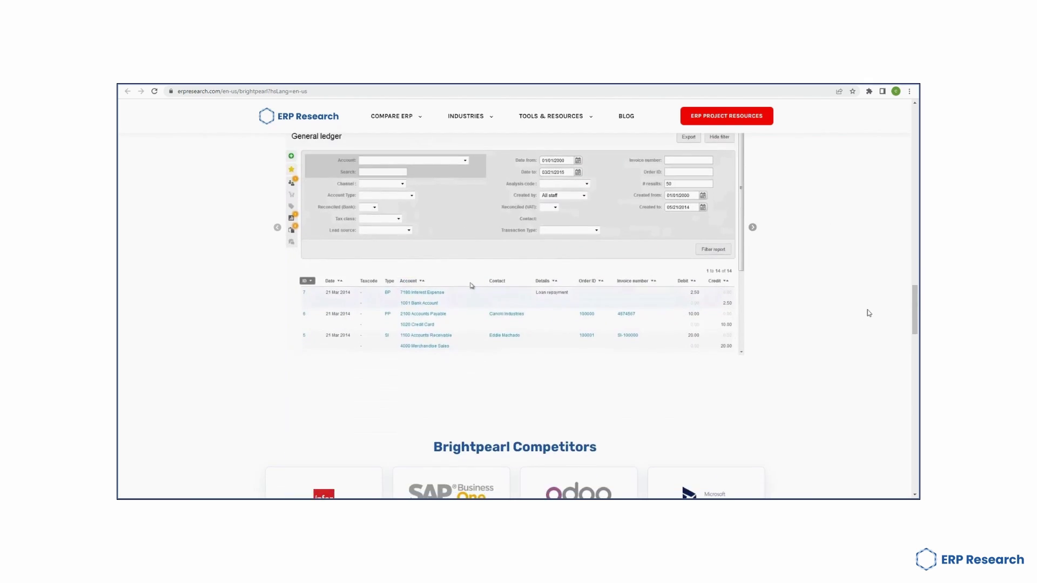